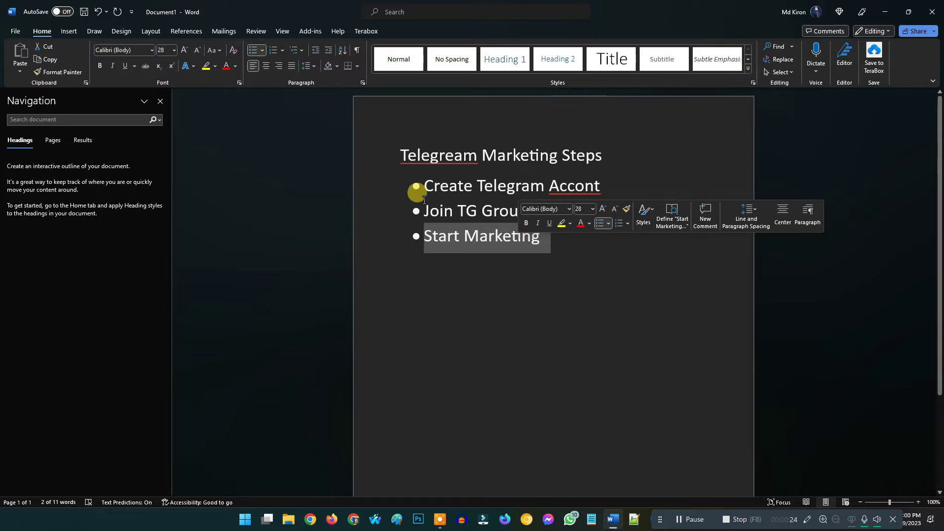
left_click(599, 183)
left_click_drag(534, 211, 452, 207)
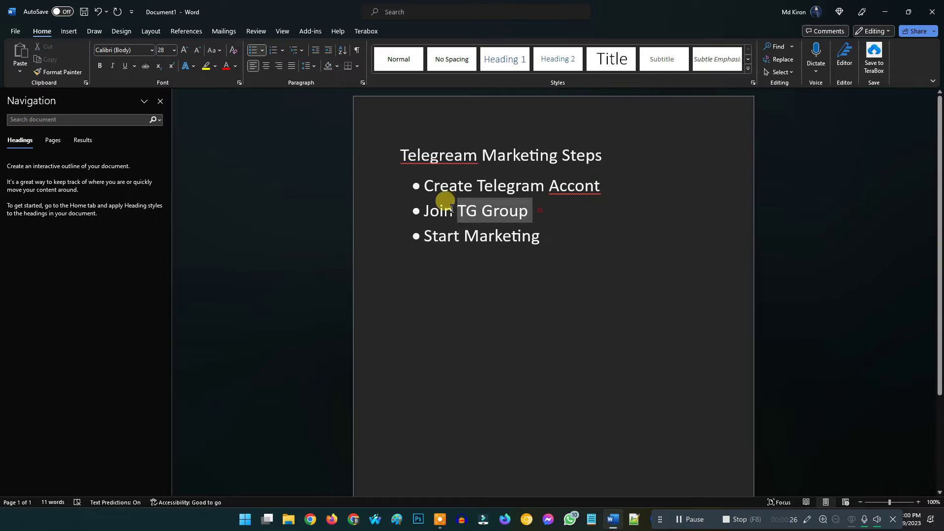
left_click_drag(544, 235, 433, 236)
left_click(487, 326)
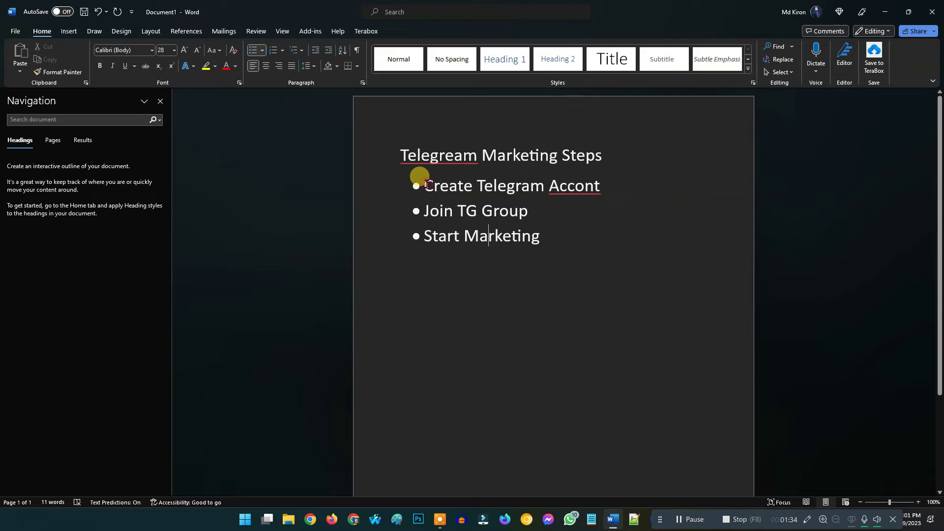
left_click_drag(426, 186, 600, 188)
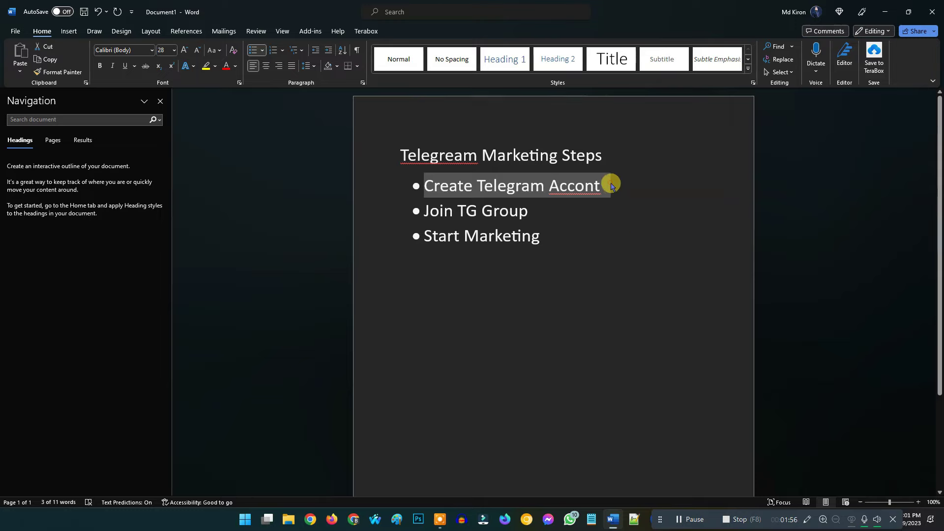
left_click(609, 184)
left_click_drag(609, 183, 454, 191)
left_click(626, 199)
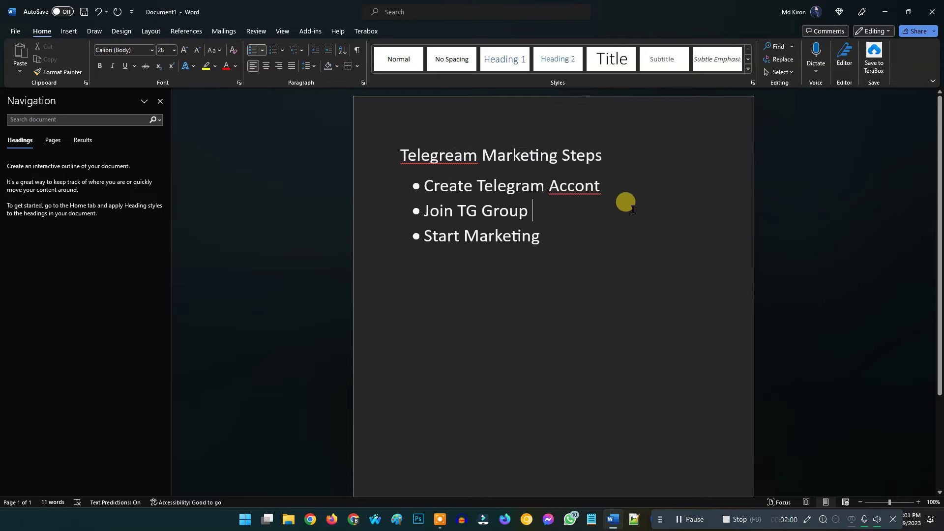
left_click(610, 186)
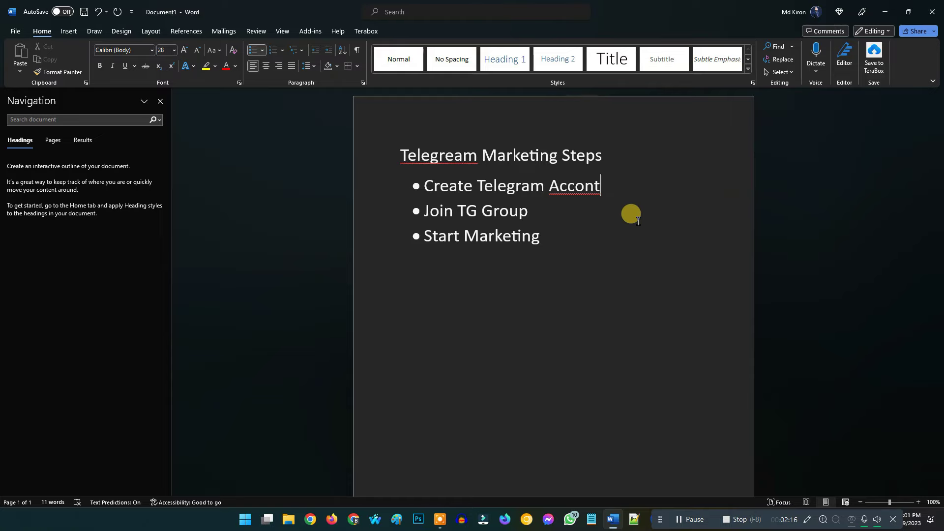
Minimize Word, refresh the desktop, and launch NoxPlayer from its desktop icon.
left_click(887, 12)
right_click(439, 146)
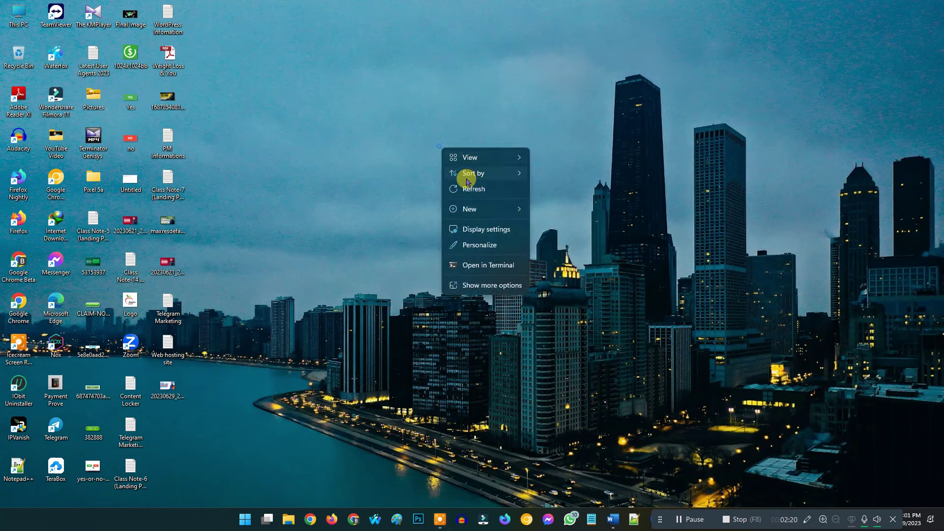
left_click(464, 188)
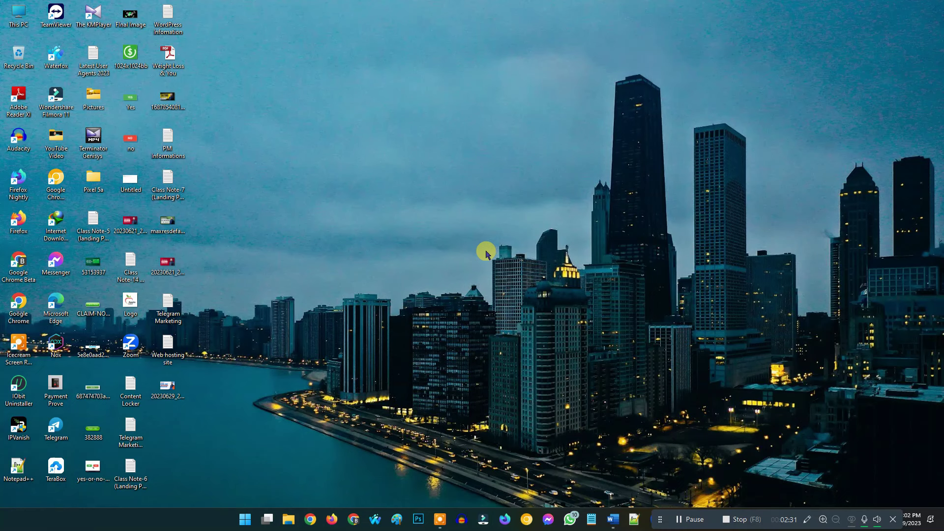
double_click(58, 345)
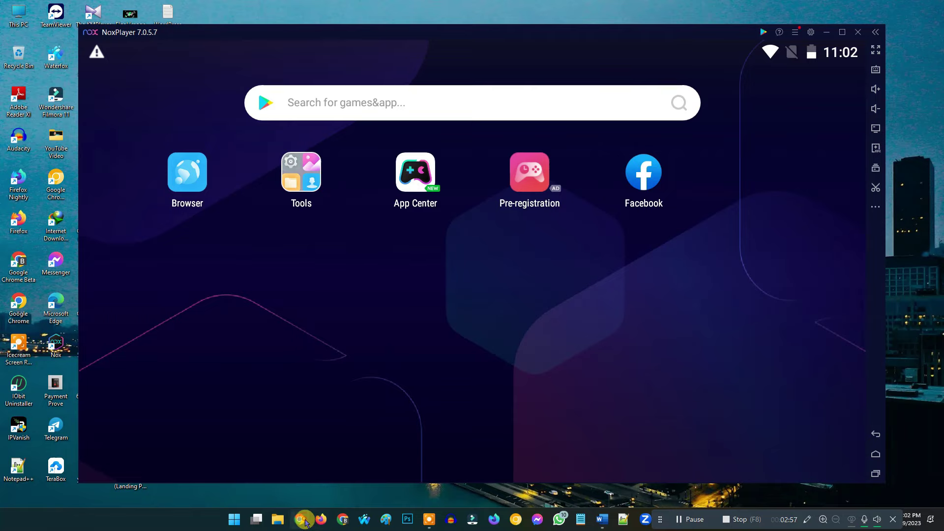
Search Chrome for 'nox player' and open the official bignox.com NoxPlayer homepage.
left_click(300, 519)
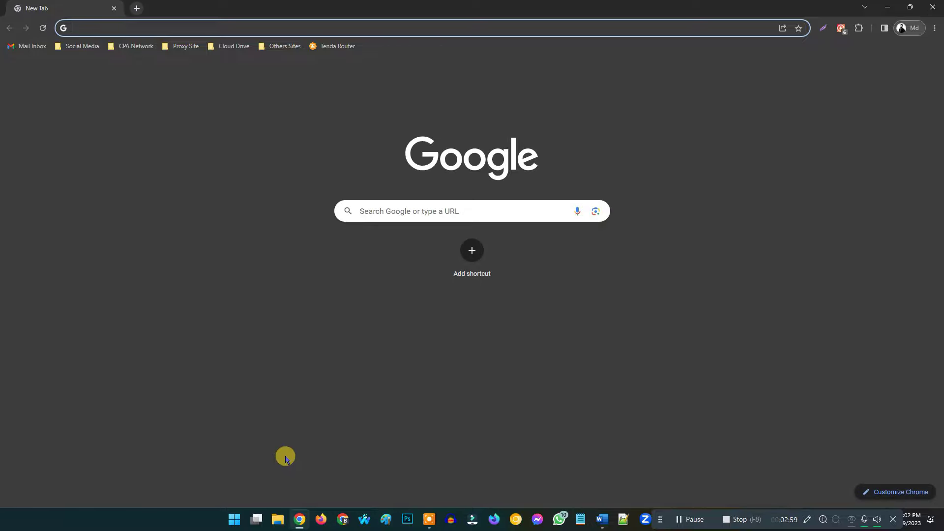
type("nox pl")
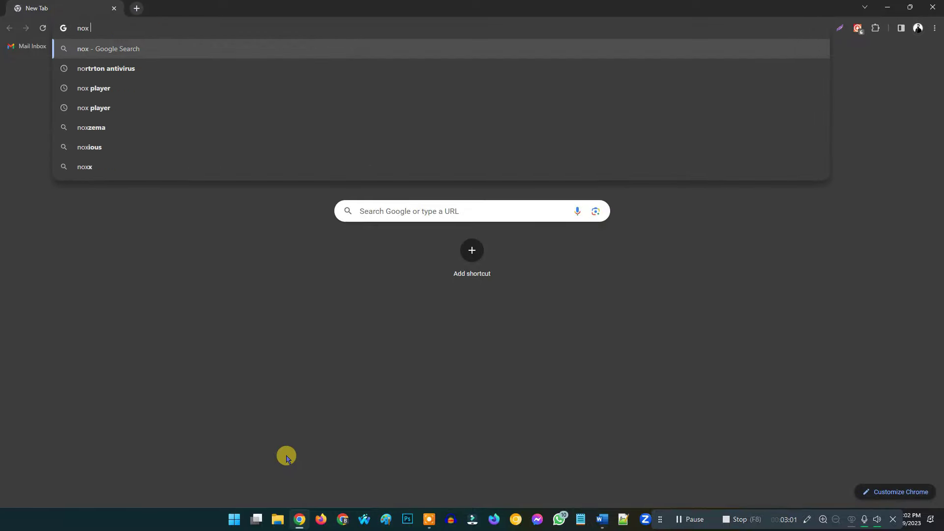
type("ayer")
key("Return")
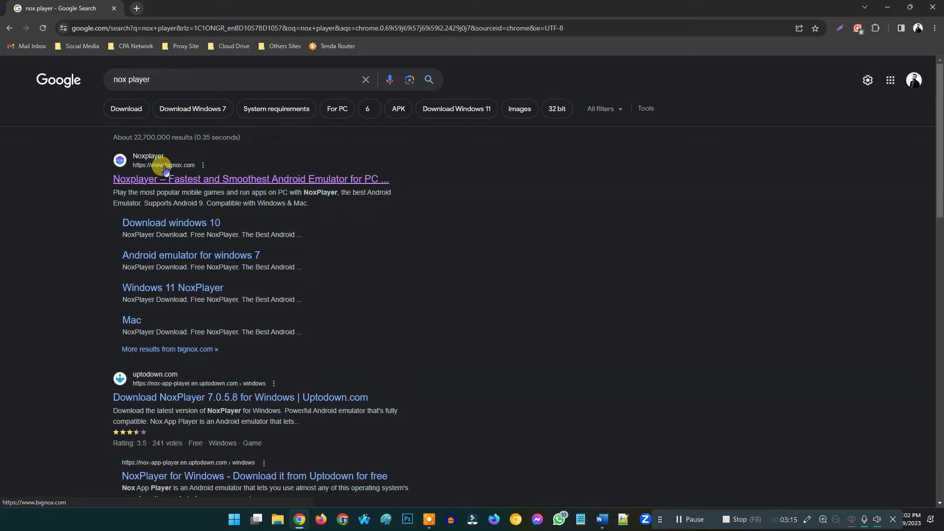
left_click(167, 184)
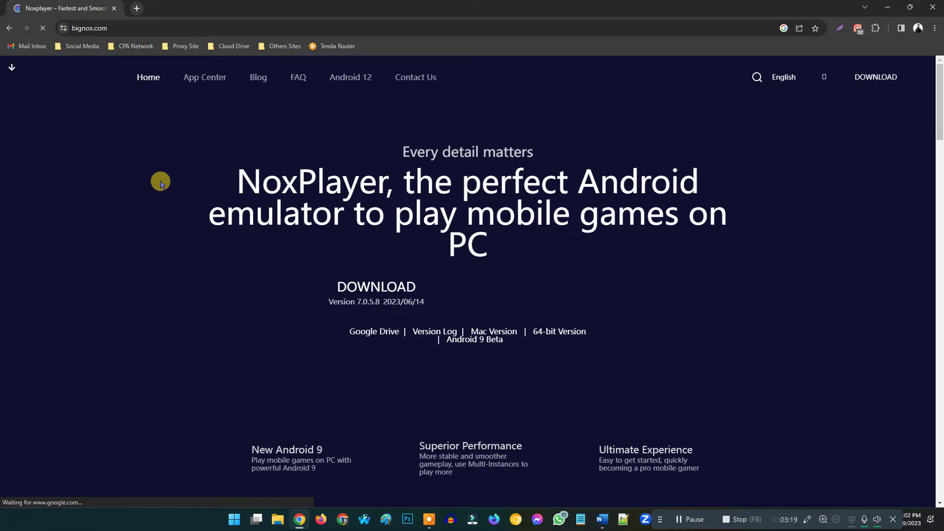
scroll(541, 266, "down", 2)
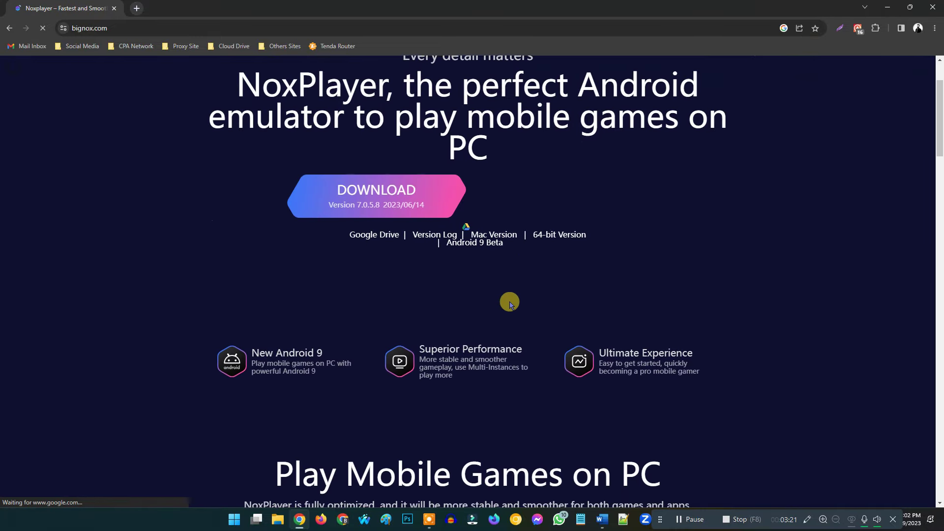
scroll(565, 295, "up", 2)
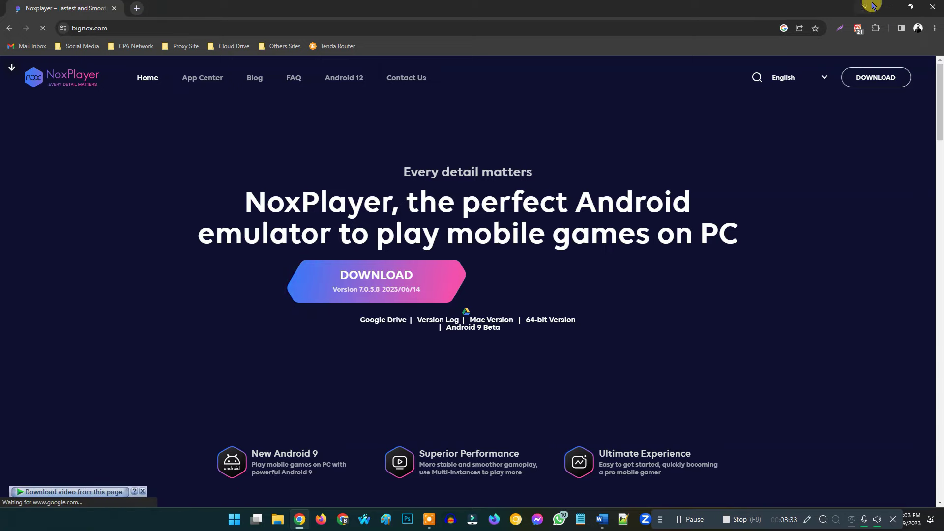
Set NoxPlayer's resolution to the Mobile phone layout at 1080x1920 and save the settings.
left_click(888, 7)
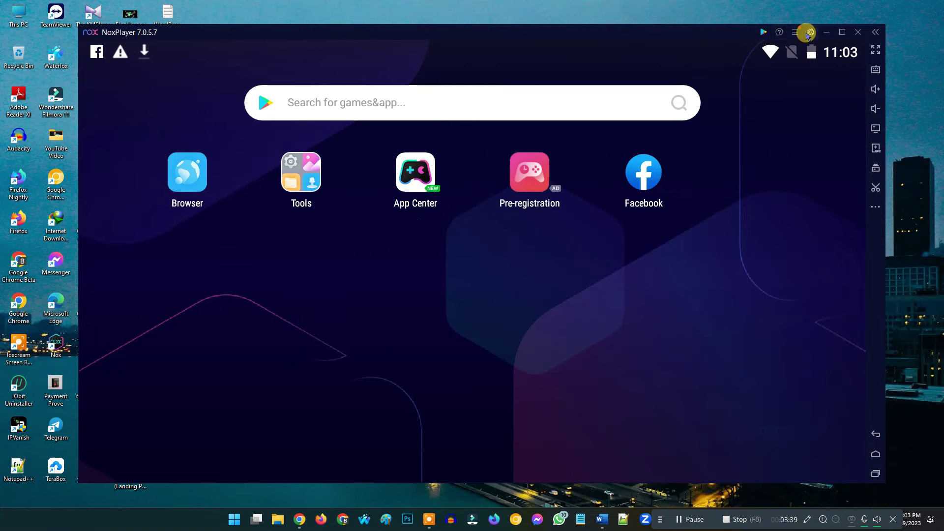
left_click(811, 33)
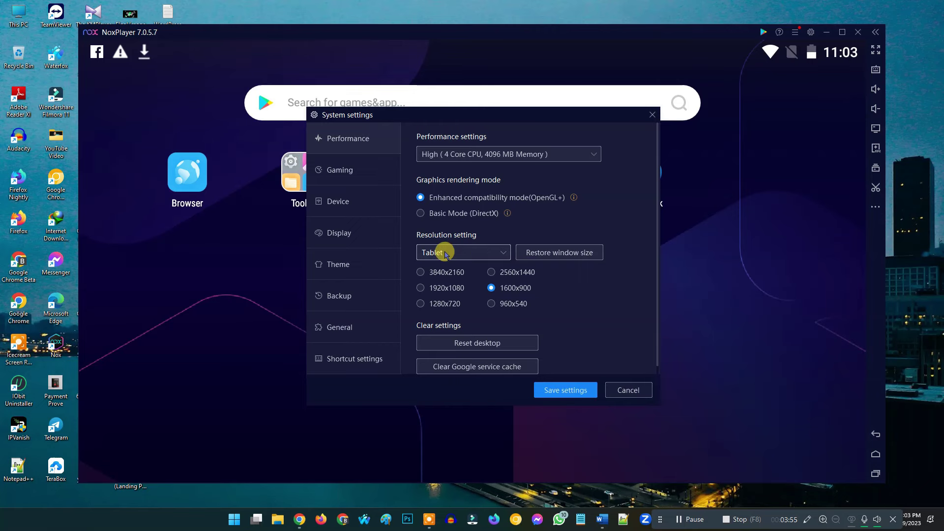
left_click(462, 254)
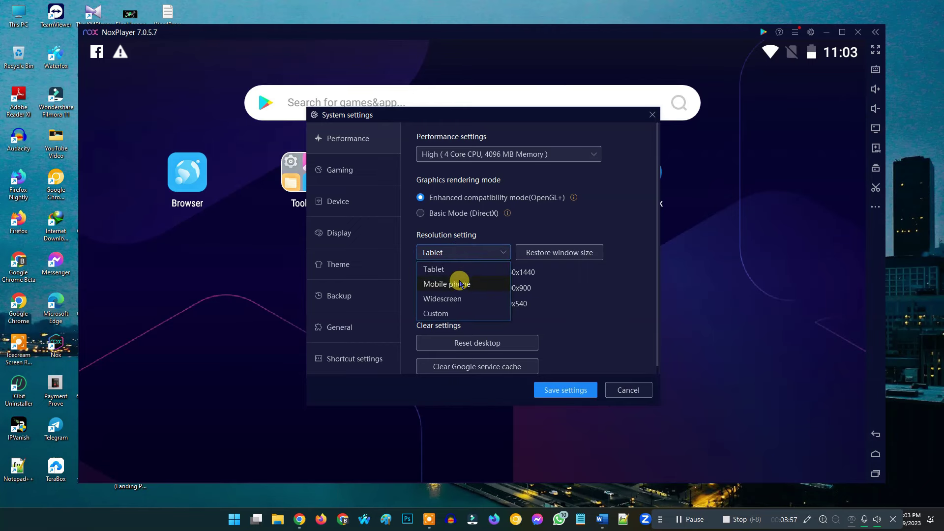
left_click(441, 285)
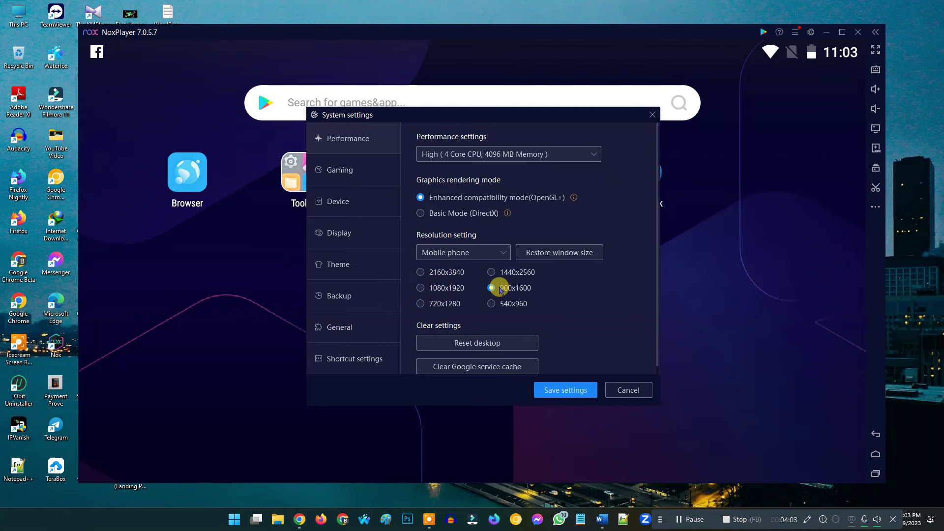
left_click(421, 288)
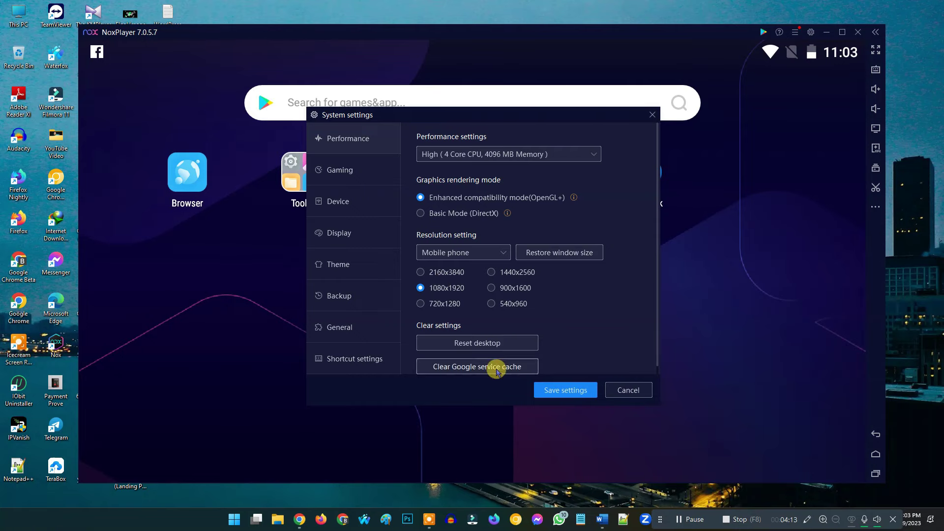
left_click(567, 394)
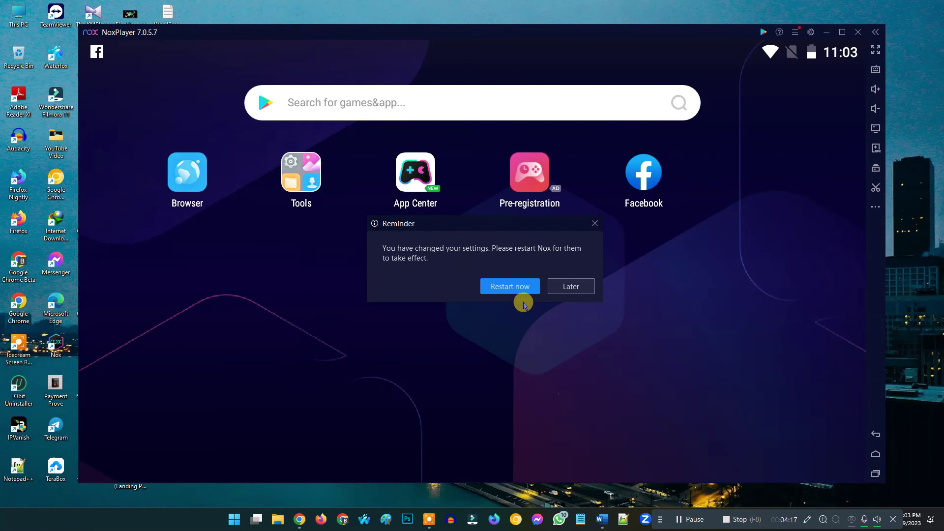
Restart NoxPlayer now and maximize the relaunched window in portrait phone layout.
left_click(502, 289)
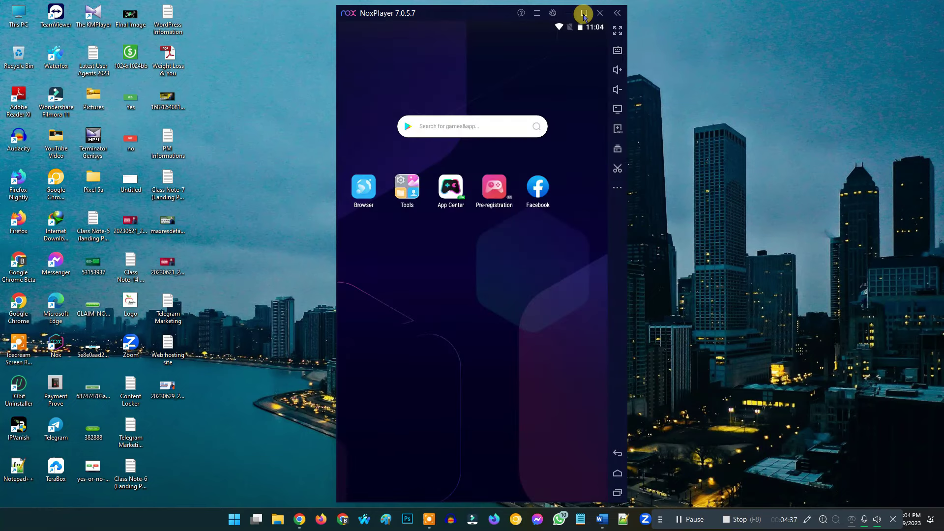
left_click(583, 14)
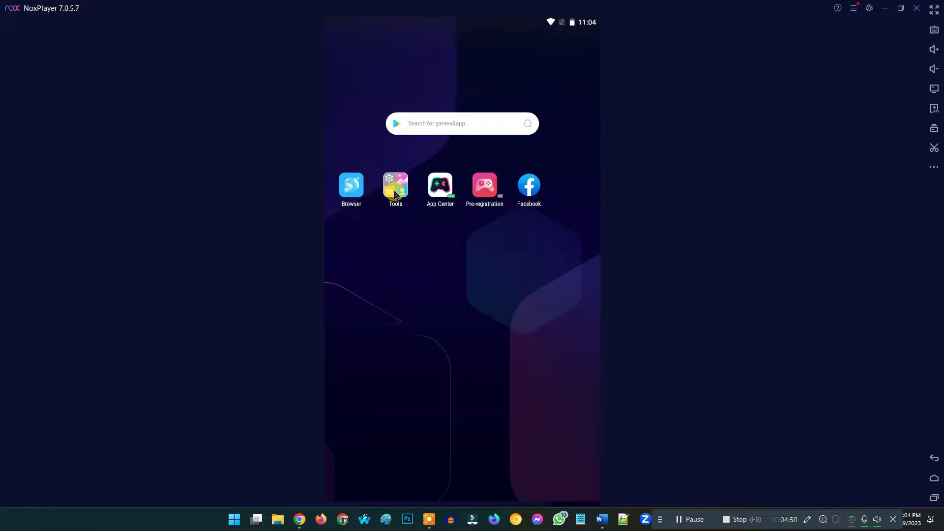
In Tools > Settings > Accounts, add a new account of type Google.
left_click(395, 192)
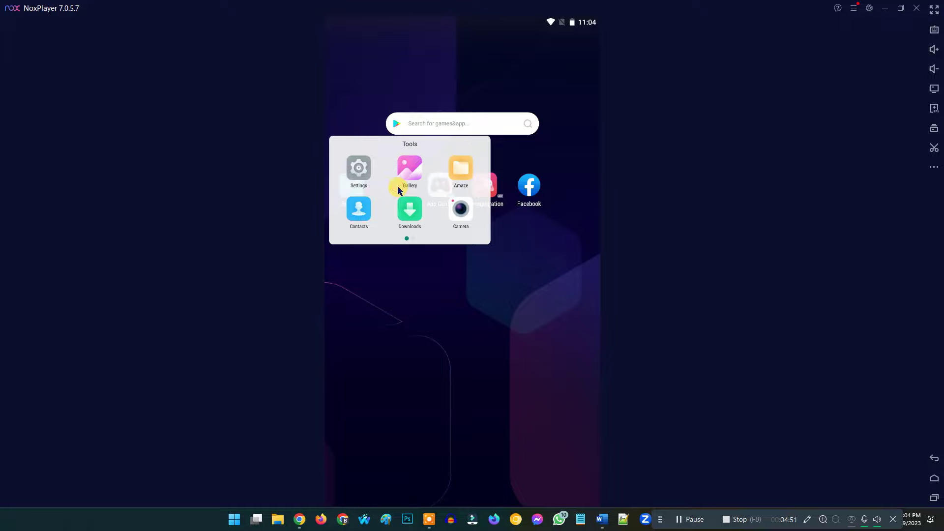
left_click(359, 170)
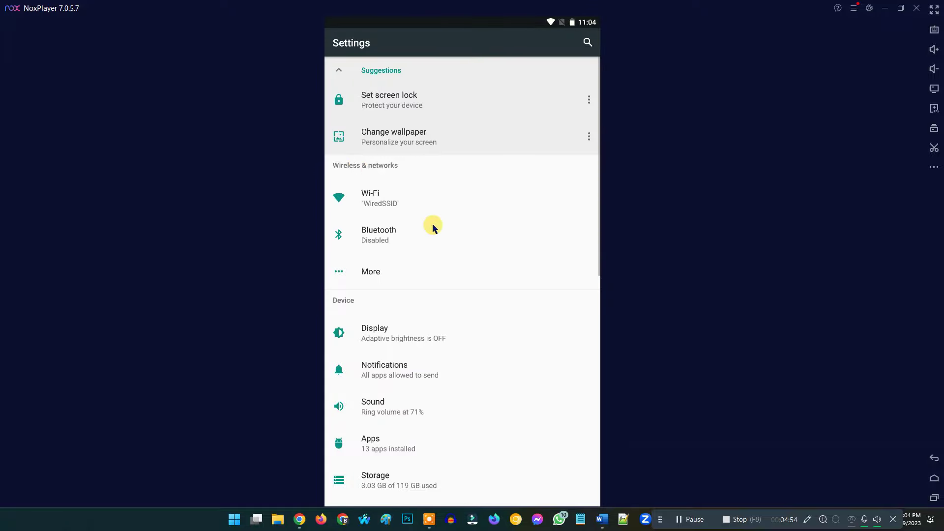
scroll(426, 267, "down", 8)
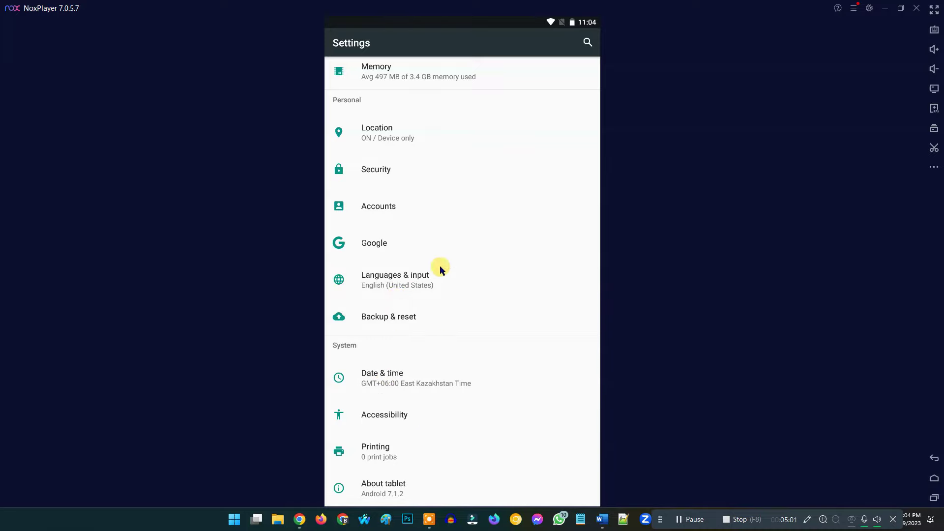
left_click(391, 206)
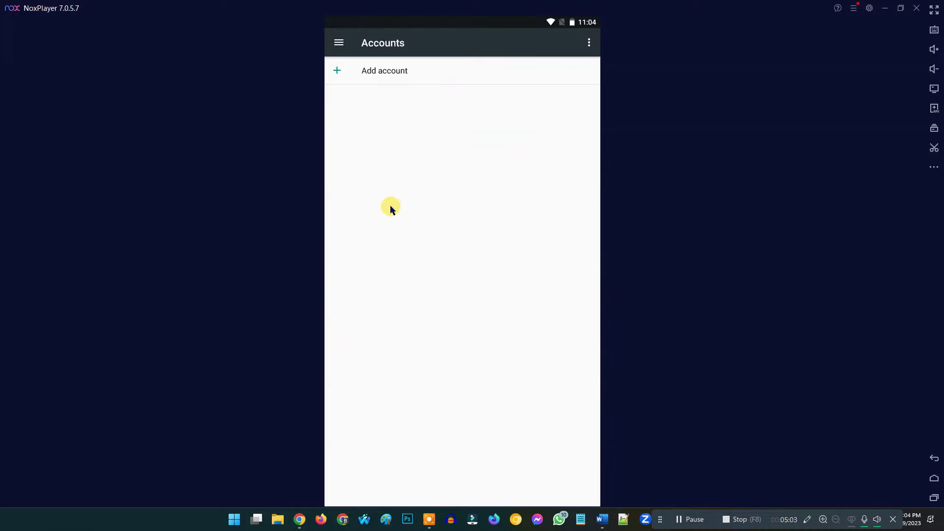
left_click(376, 74)
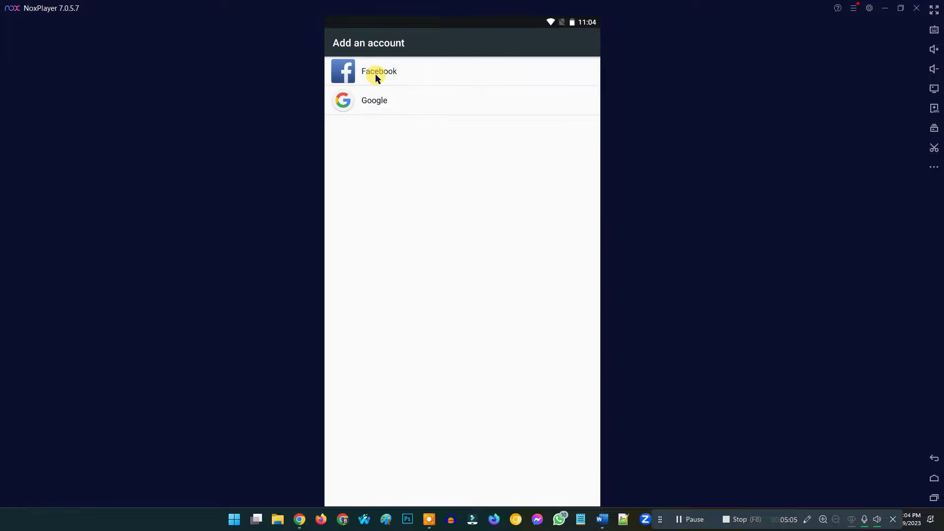
left_click(383, 103)
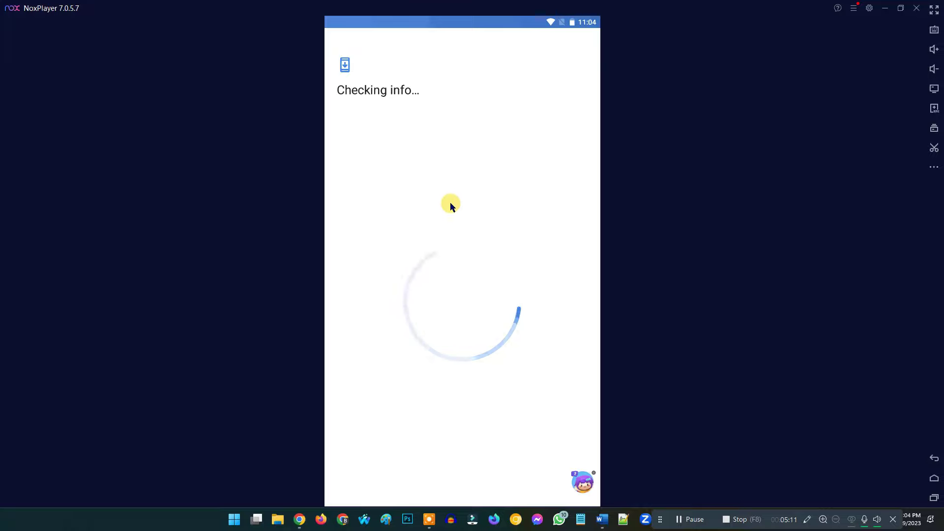
Enter the account's e-mail address and paste its password on the Google sign-in pages.
left_click(402, 141)
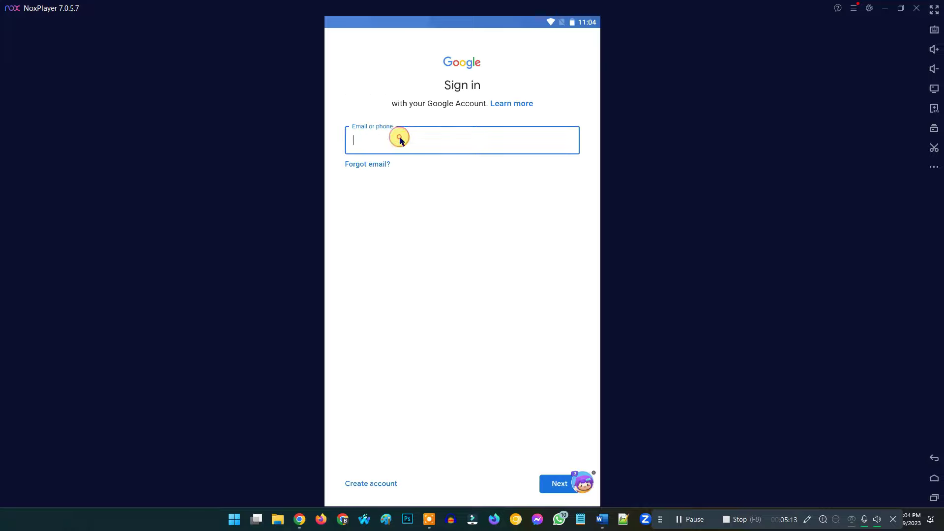
left_click(561, 482)
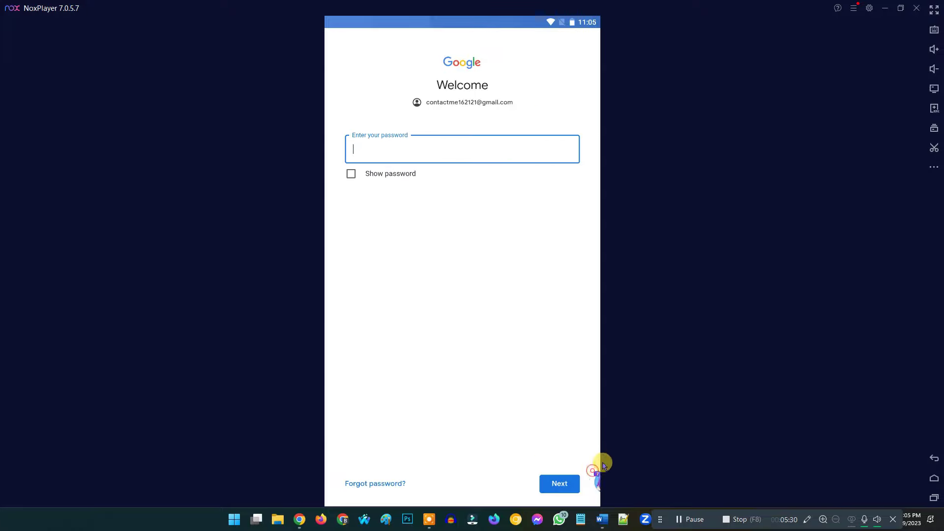
key("ctrl+v")
key("Return")
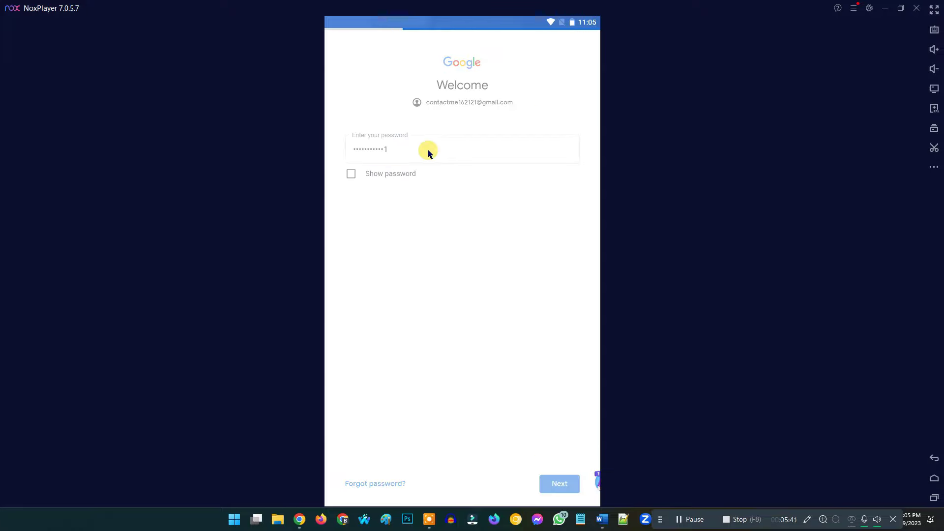